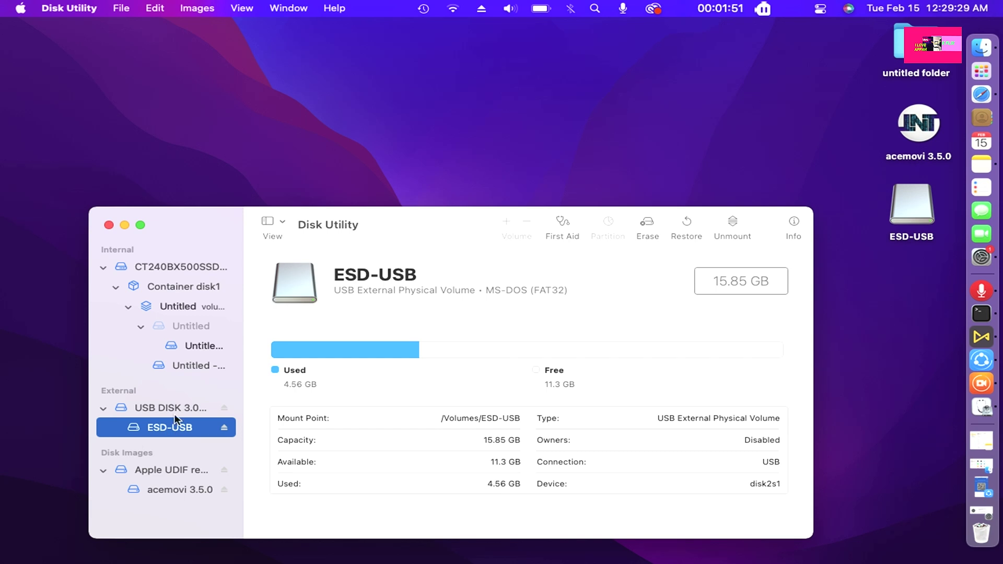
Step: Start erasing the whole USB DISK 3.0 Media drive and clear the default volume name
click(171, 407)
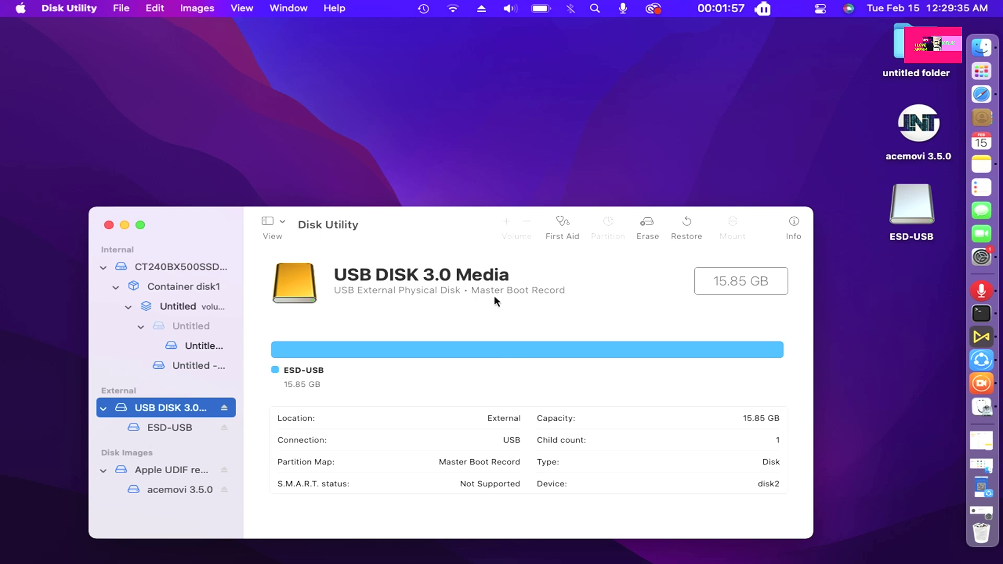
click(646, 224)
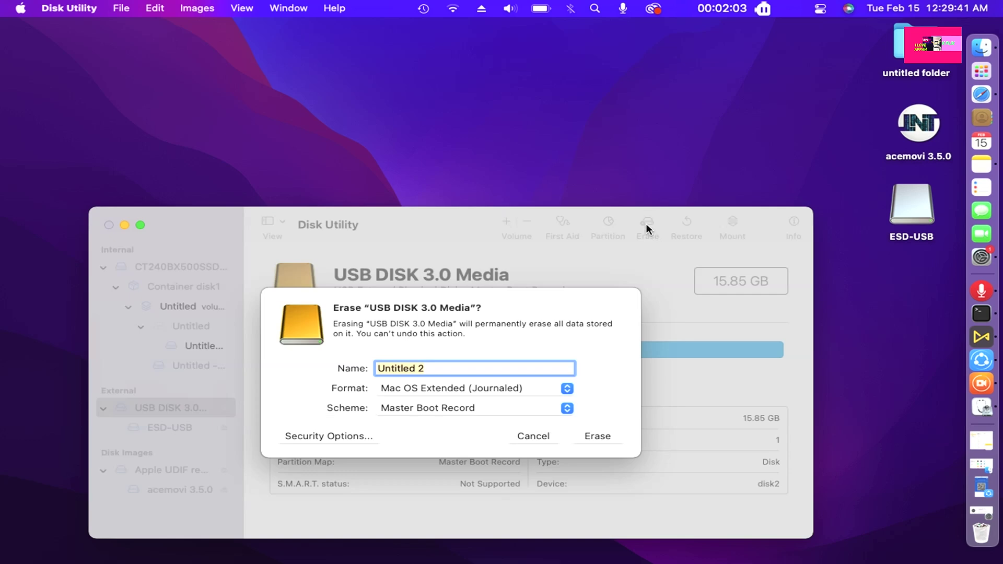
click(425, 369)
key(BackSpace)
key(BackSpace)
key(BackSpace)
key(BackSpace)
key(BackSpace)
key(BackSpace)
key(BackSpace)
key(BackSpace)
key(BackSpace)
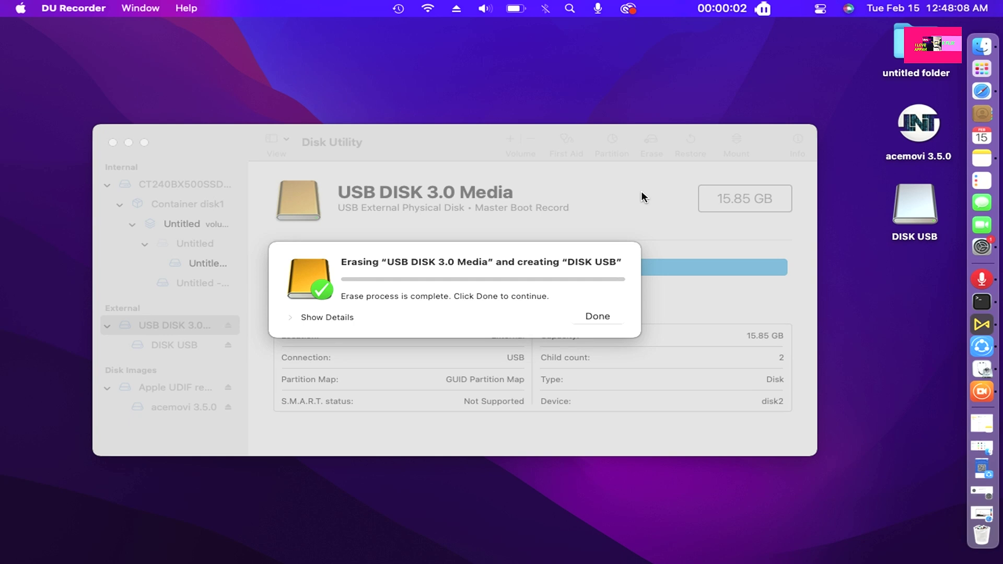
Step: Close the finished erase summary and move the OpenCore Legacy Patcher window up and right
click(397, 320)
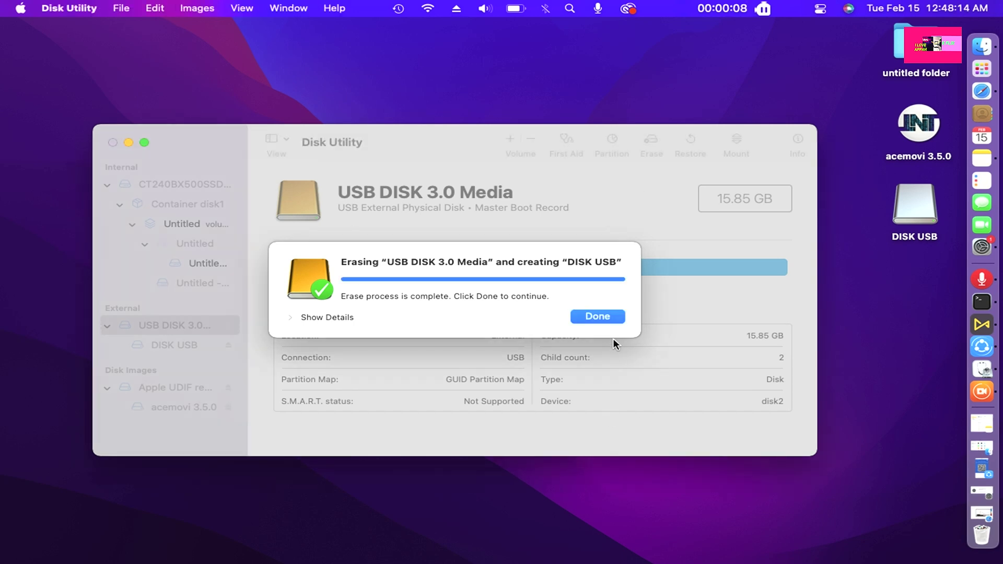
click(591, 317)
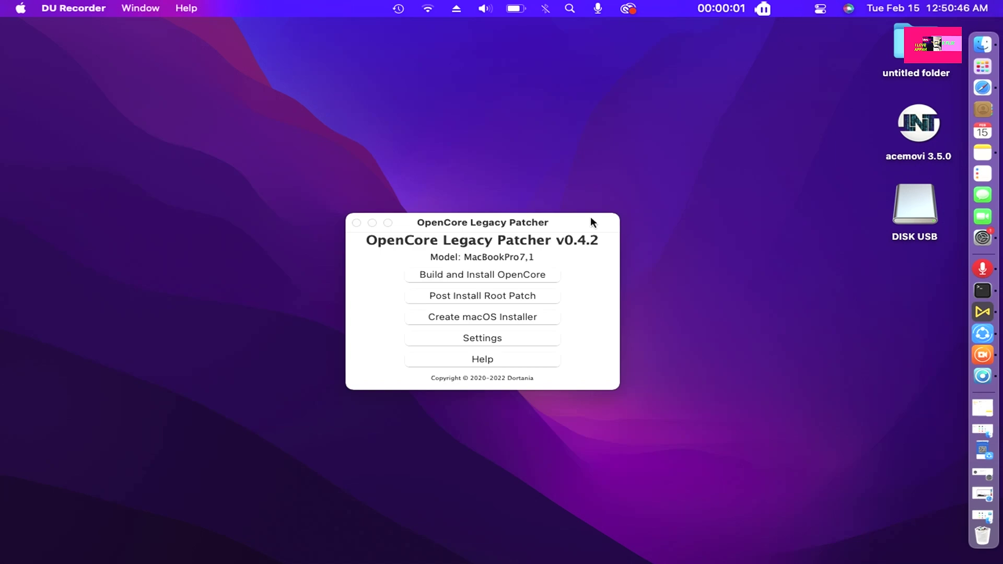
drag(591, 217, 605, 167)
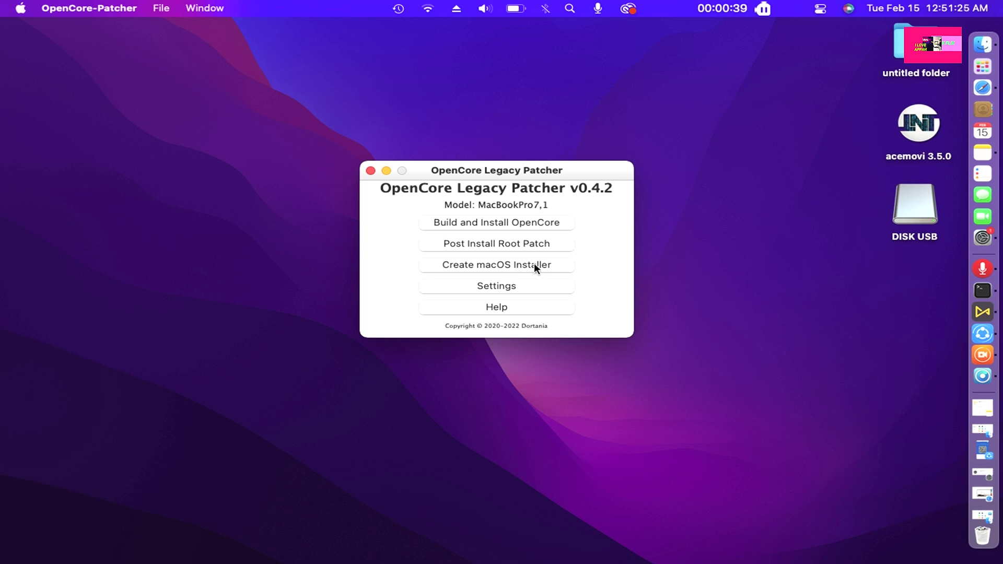
Step: Choose Create macOS Installer, then Download macOS Installer to fetch Apple's catalog
click(500, 265)
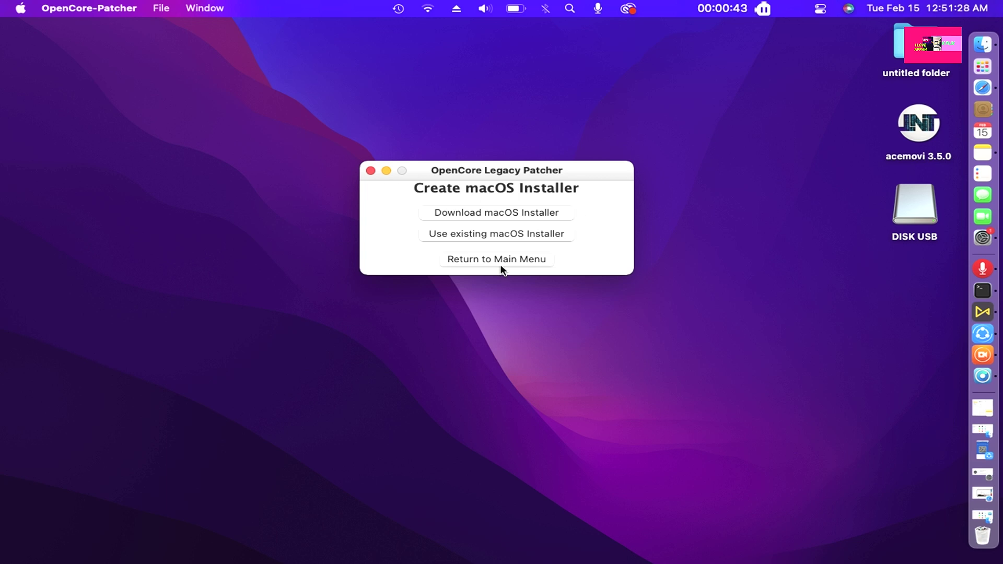
click(535, 213)
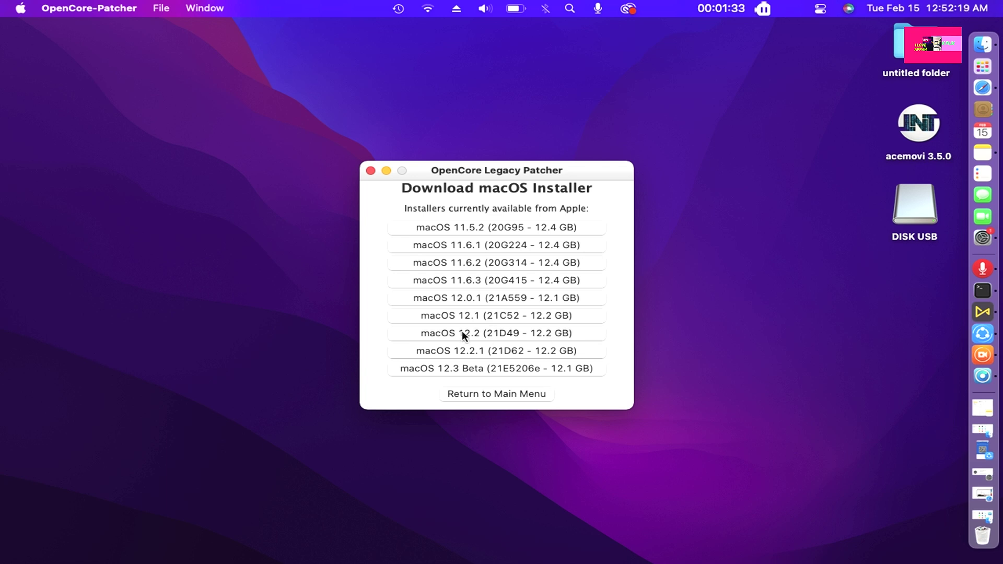
Step: Download the macOS 12.2 (21D49, 12.2 GB) installer and wait for it to finish
click(525, 331)
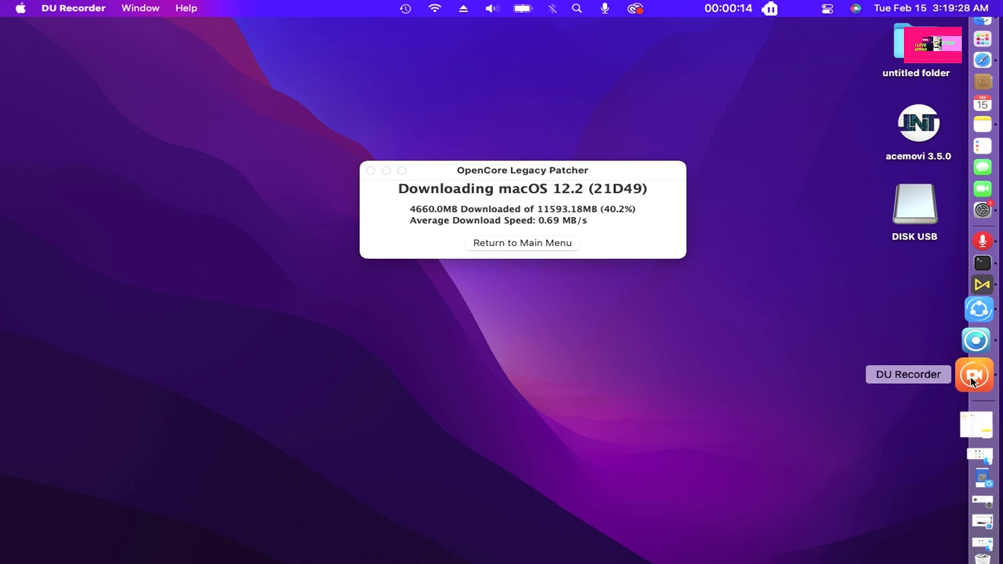
click(966, 376)
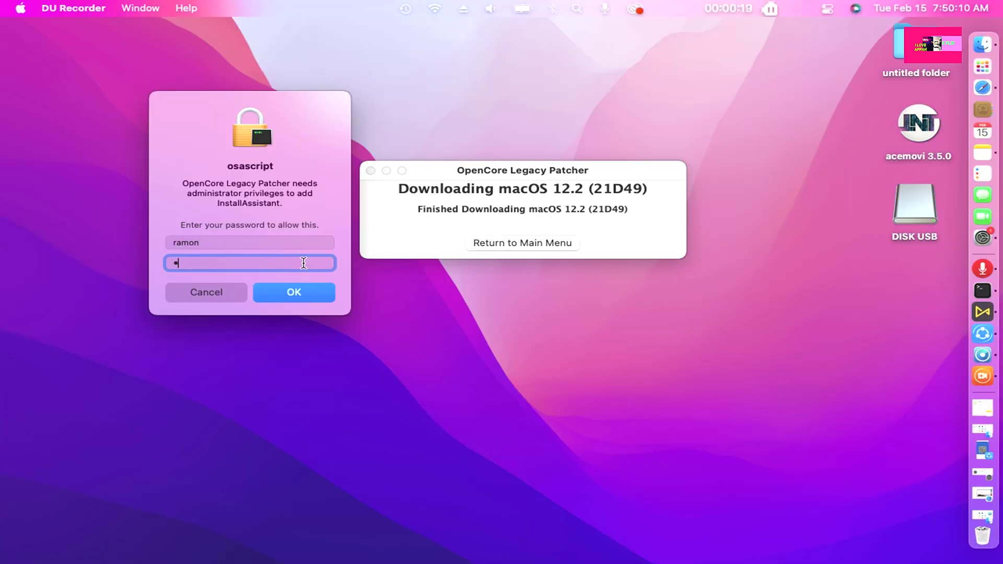
Step: Authorize adding the Monterey 12.2 installer with administrator credentials, then go to Flash Installer
click(304, 291)
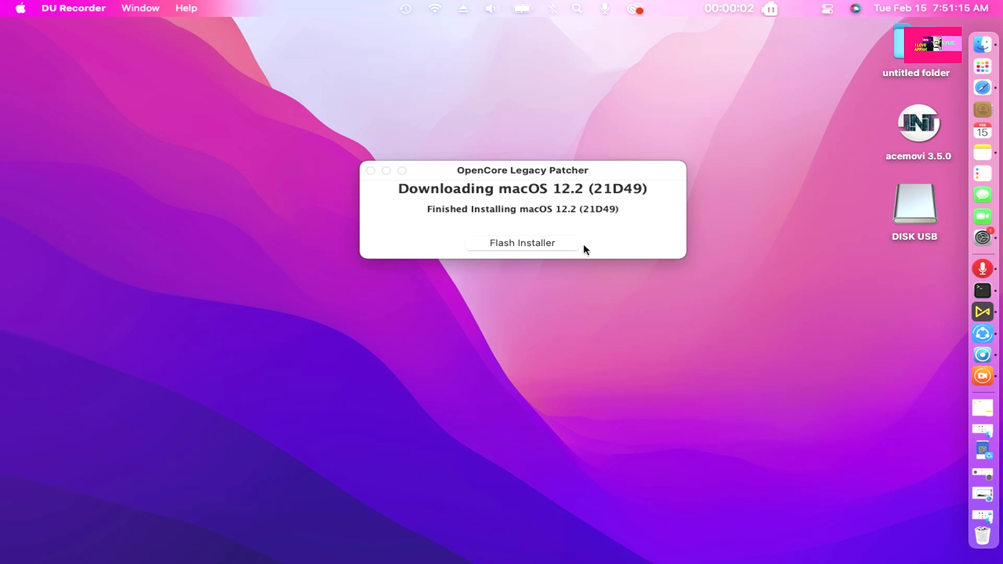
click(563, 242)
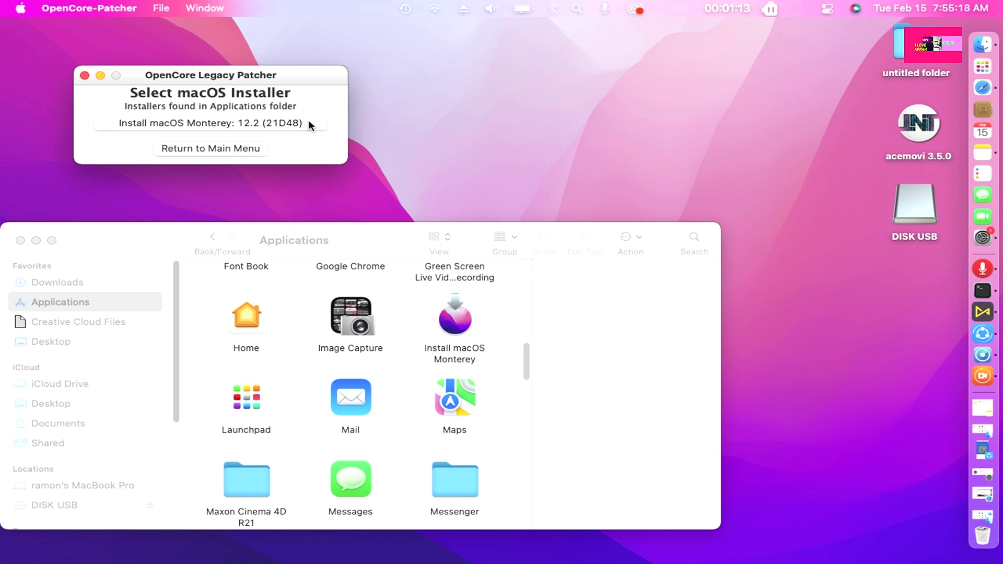
Step: Flash Install macOS Monterey 12.2 onto disk2, the 15.9 GB USB DISK 3.0
click(264, 123)
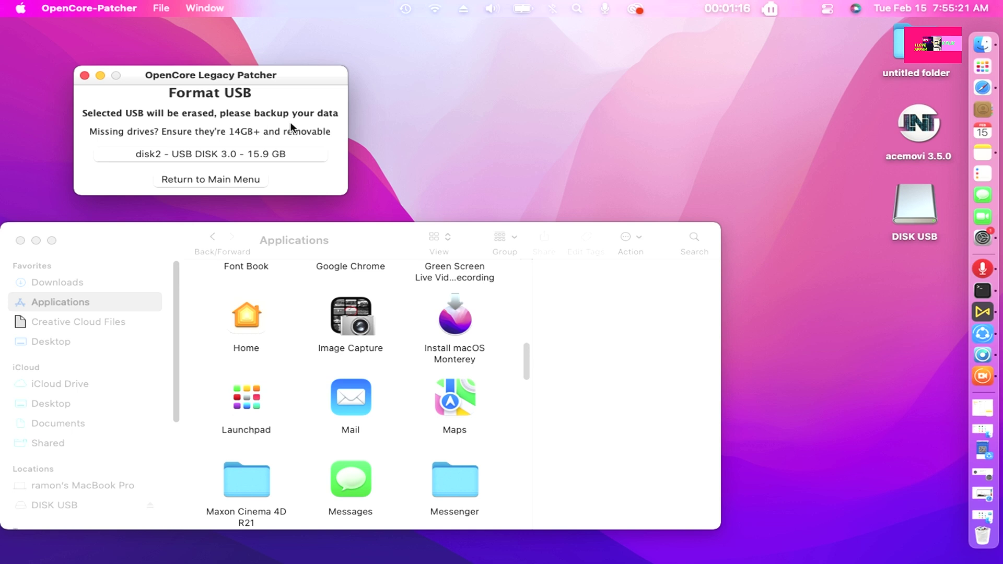
click(292, 154)
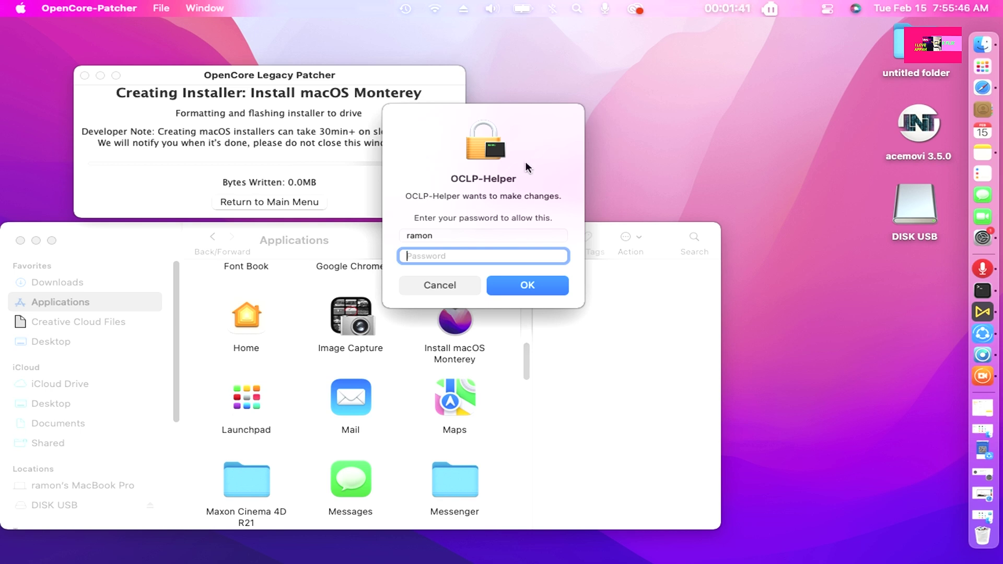
Step: Enter the administrator password in OCLP-Helper and wait for the Success message
text(a)
click(527, 285)
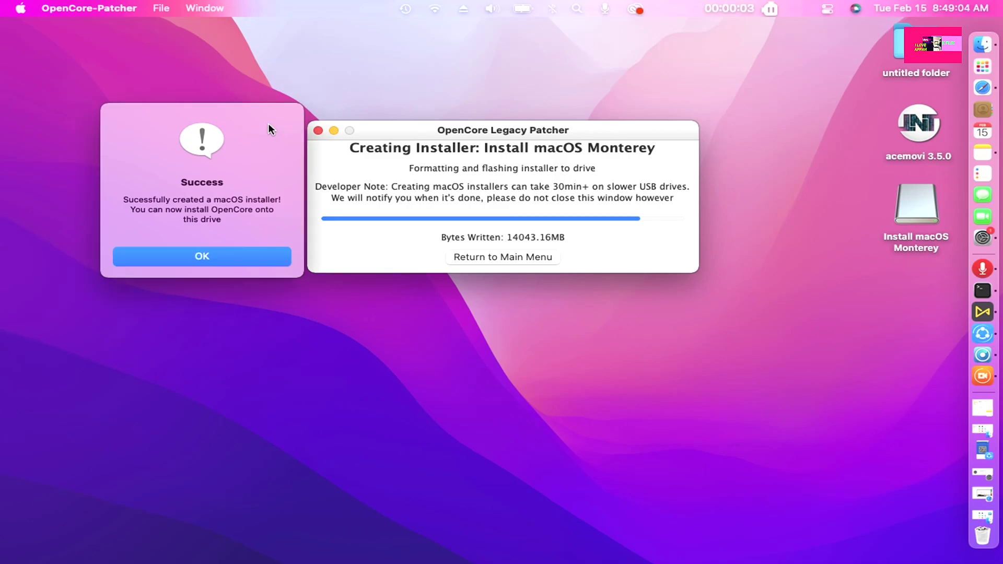
Step: Move the Success dialog below the patcher window and dismiss it with OK
drag(267, 124, 597, 299)
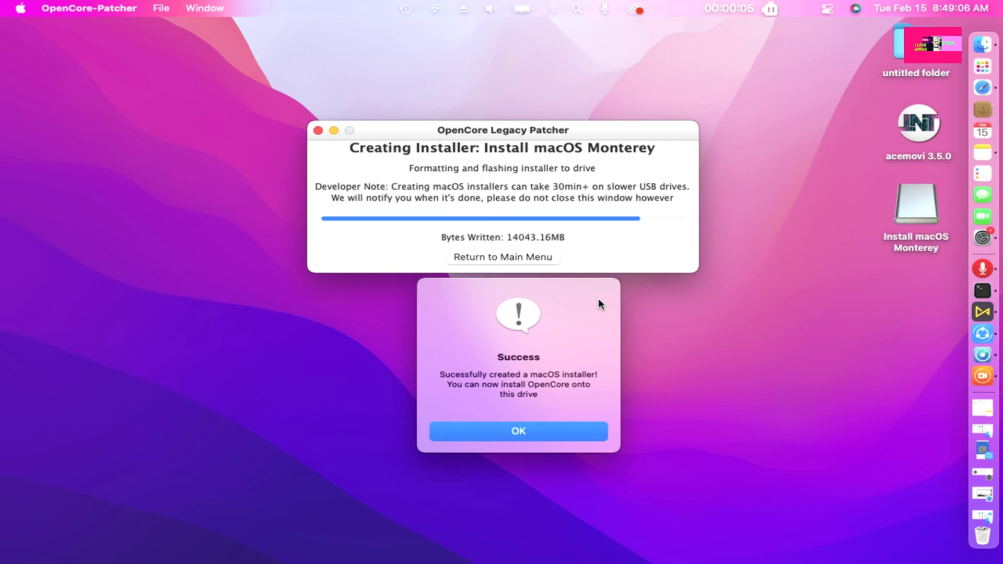
click(556, 430)
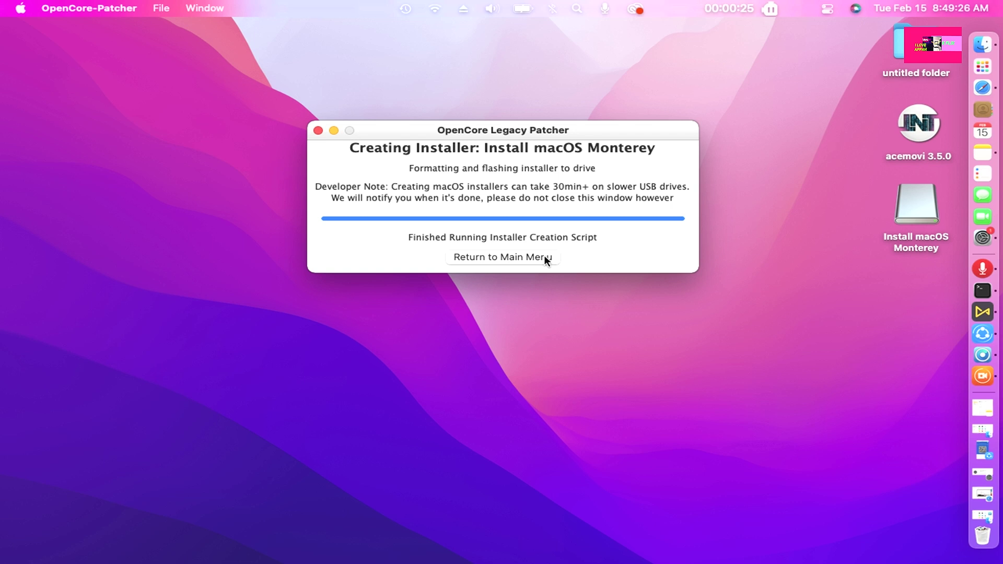
Step: Return to the main menu, reposition the window up and right, and open Settings
click(527, 255)
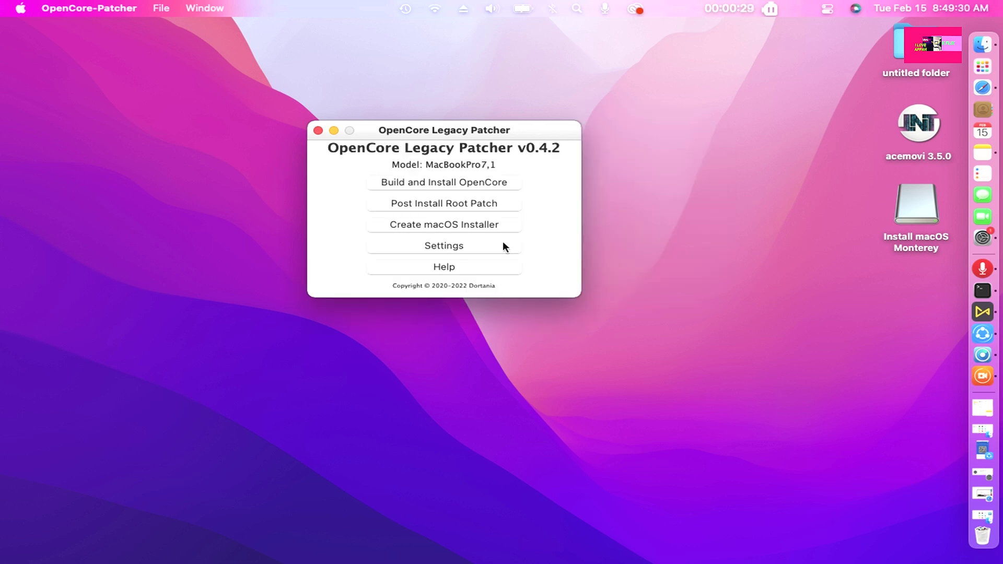
drag(476, 126, 557, 97)
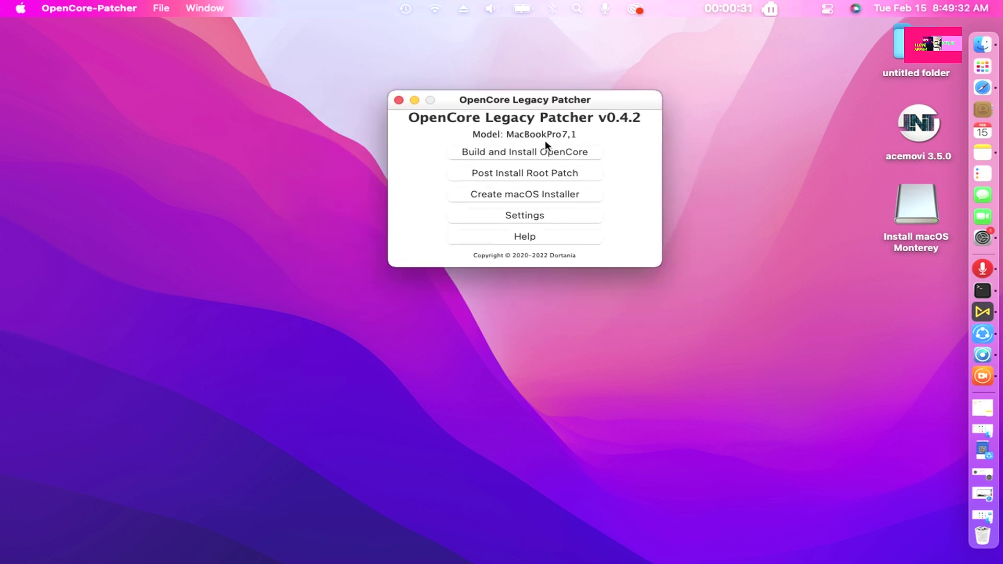
click(531, 212)
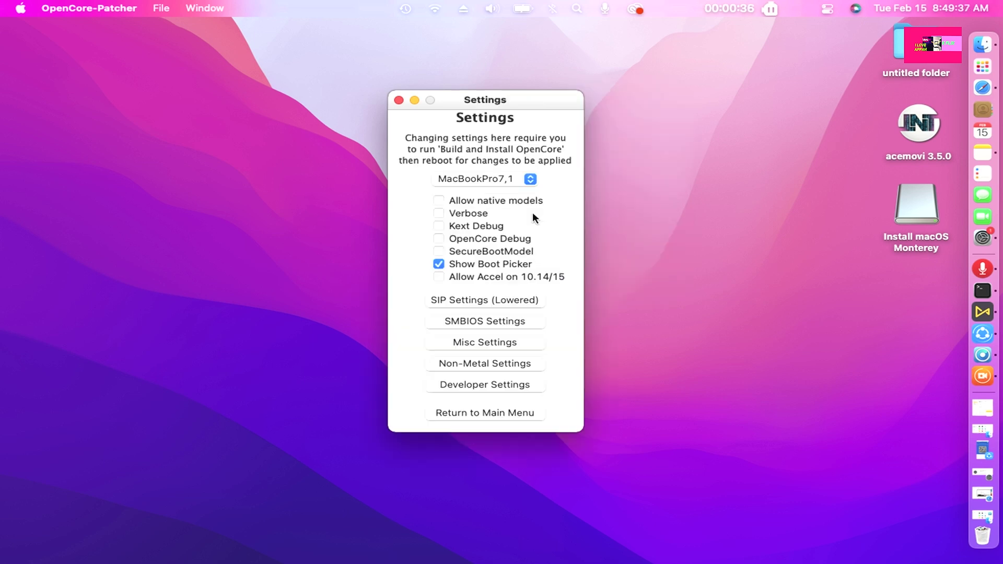
Step: Turn off Show Boot Picker, then go back to the main menu
click(439, 264)
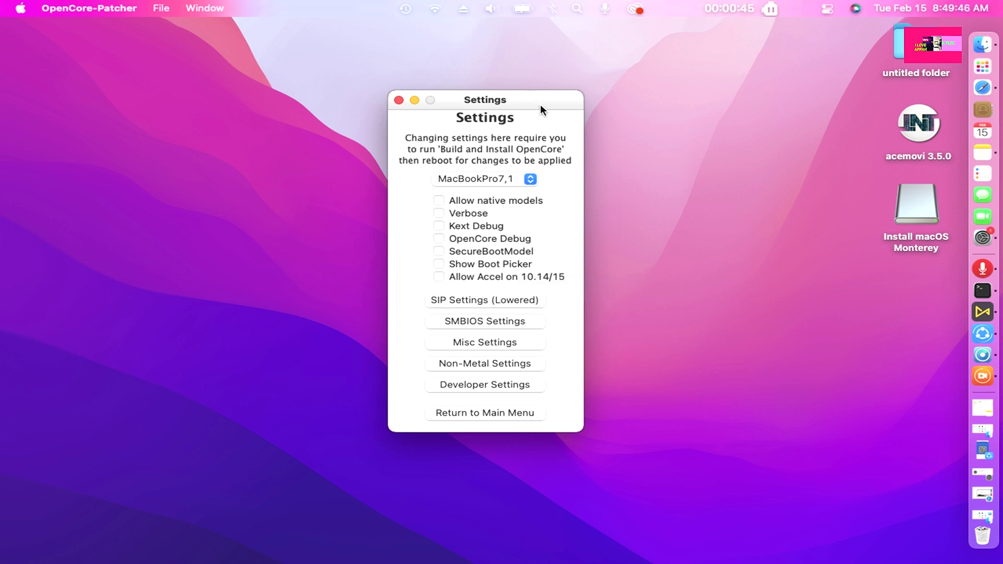
drag(540, 104, 568, 69)
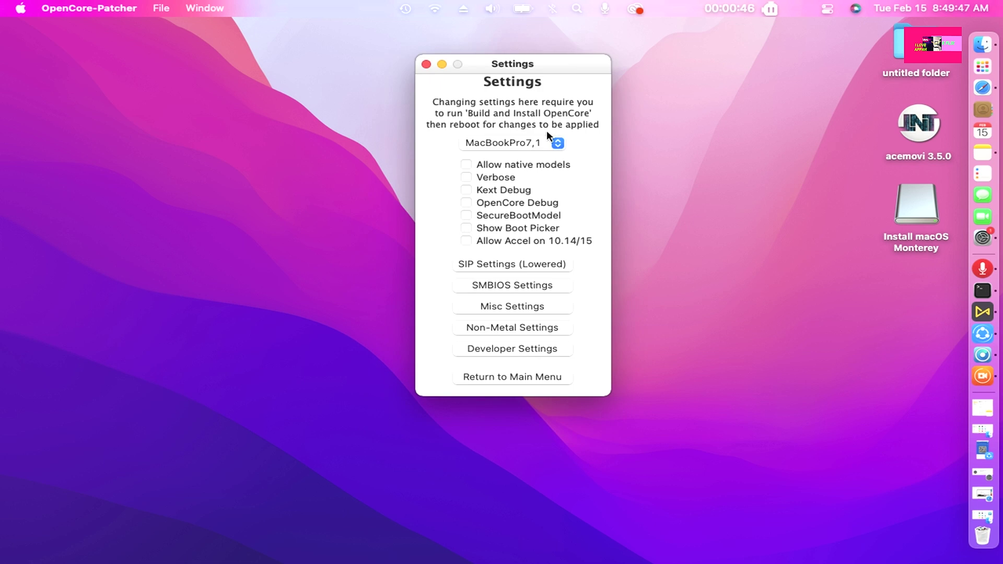
click(513, 375)
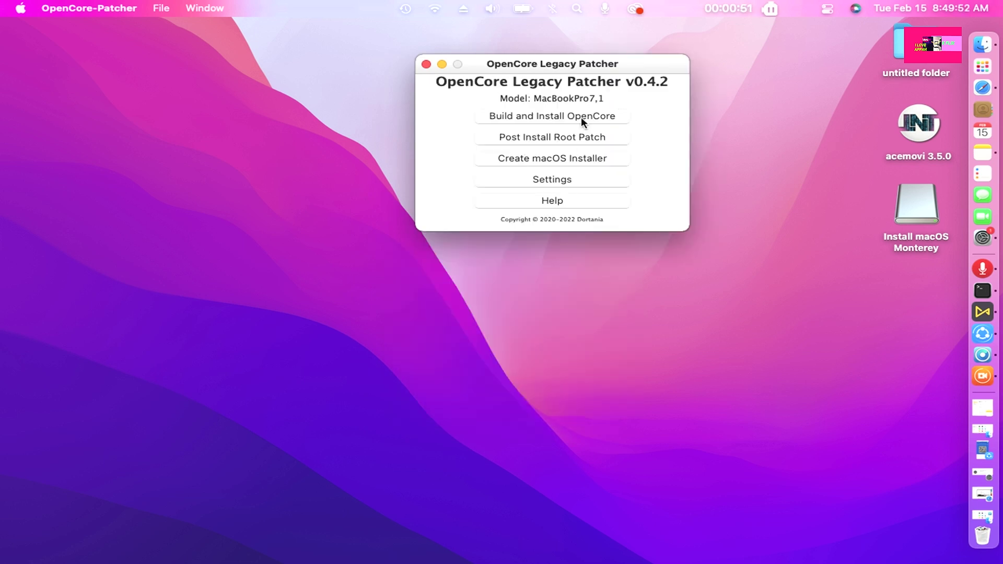
drag(593, 65, 564, 102)
Step: Build the OpenCore EFI for the MacBookPro7,1 and proceed to Install OpenCore's disk list
click(565, 156)
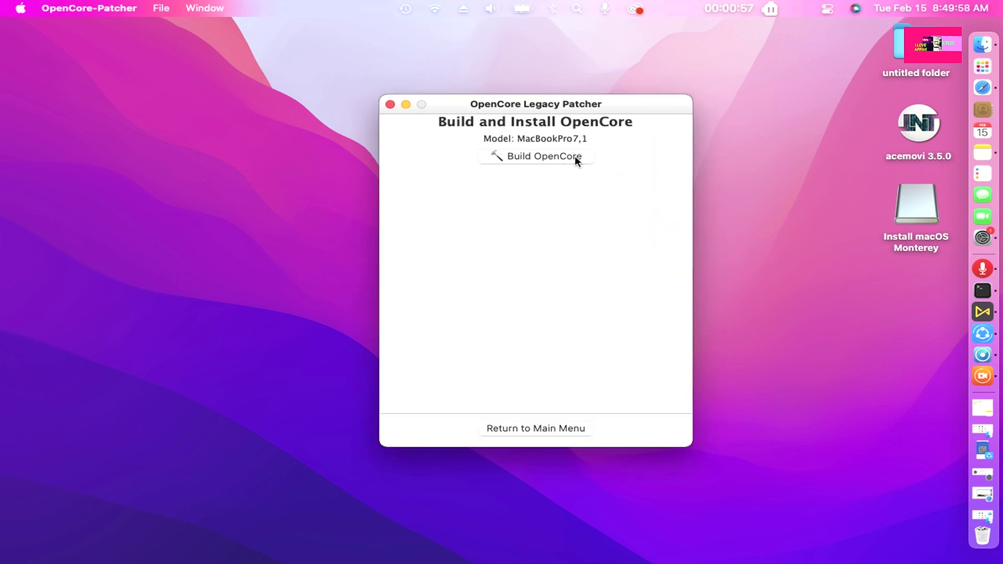
click(575, 156)
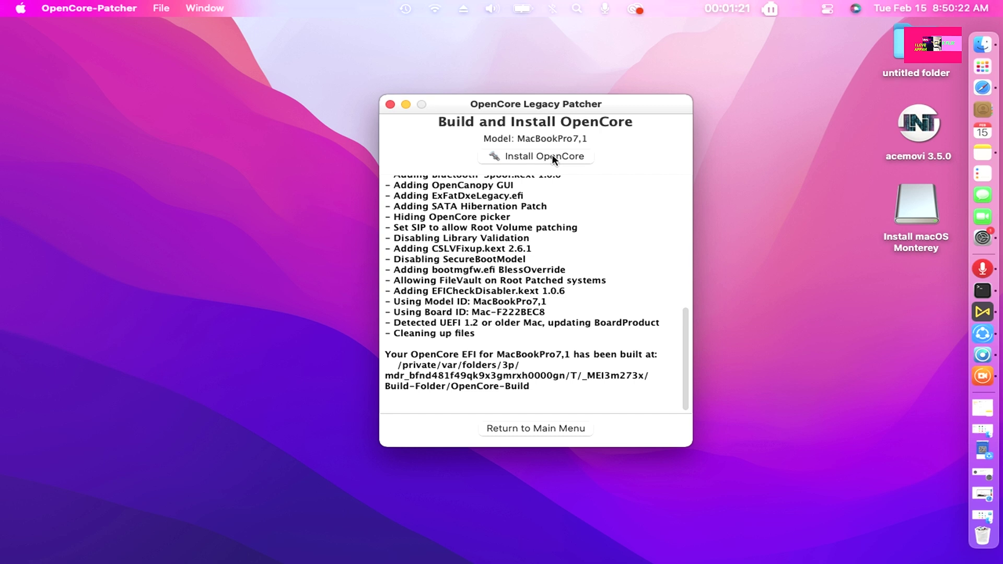
click(582, 159)
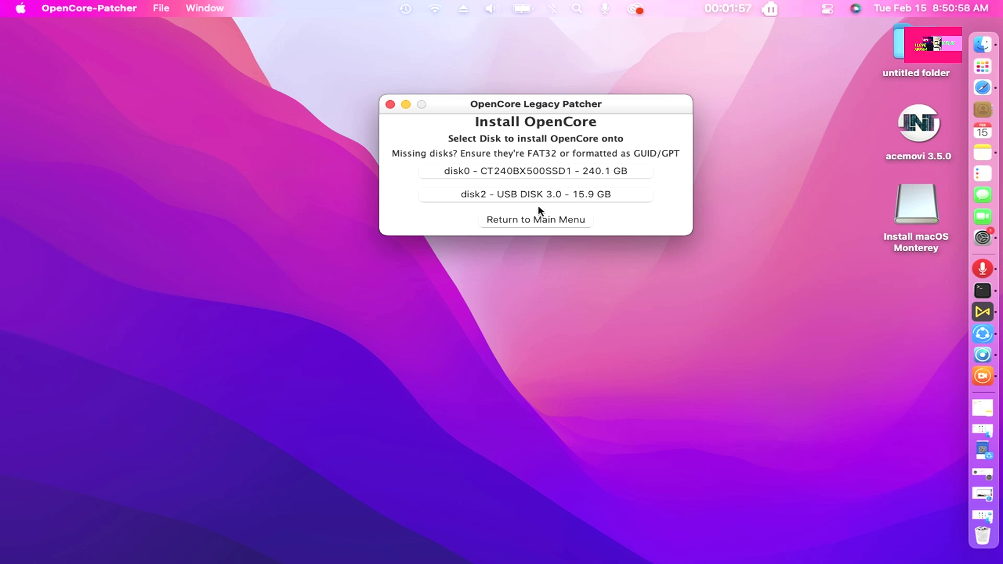
Step: Target disk2 (USB DISK 3.0, 15.9 GB) and its disk2s1 EFI partition (209.7 MB)
click(530, 195)
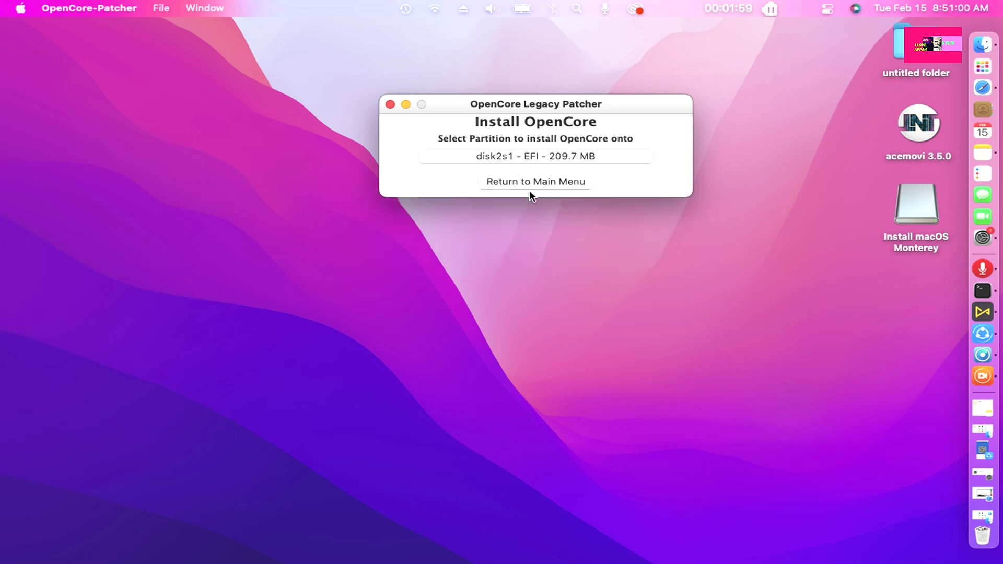
click(551, 155)
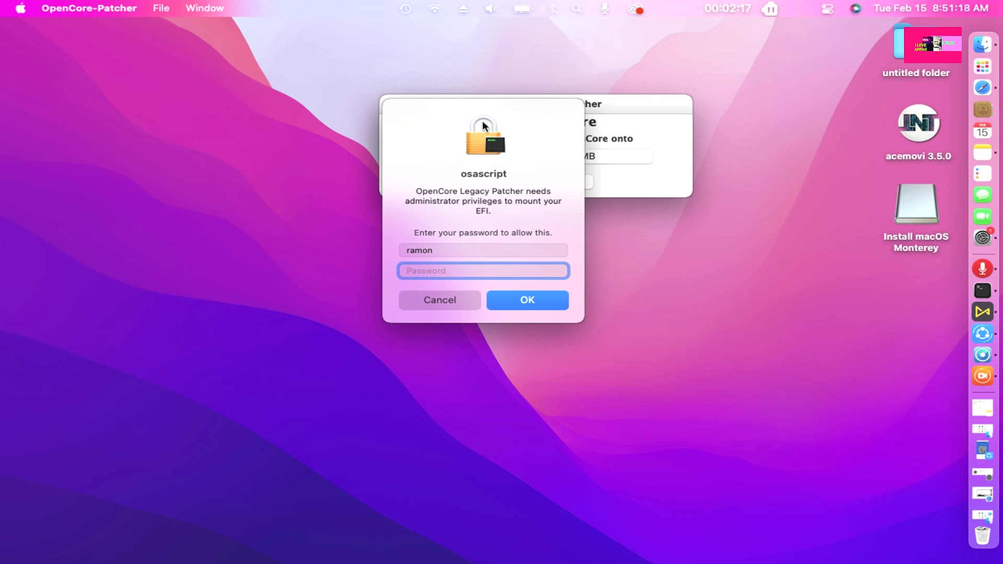
Step: Enter the administrator password to mount disk2s1, then start copying OpenCore onto it
drag(481, 126, 526, 209)
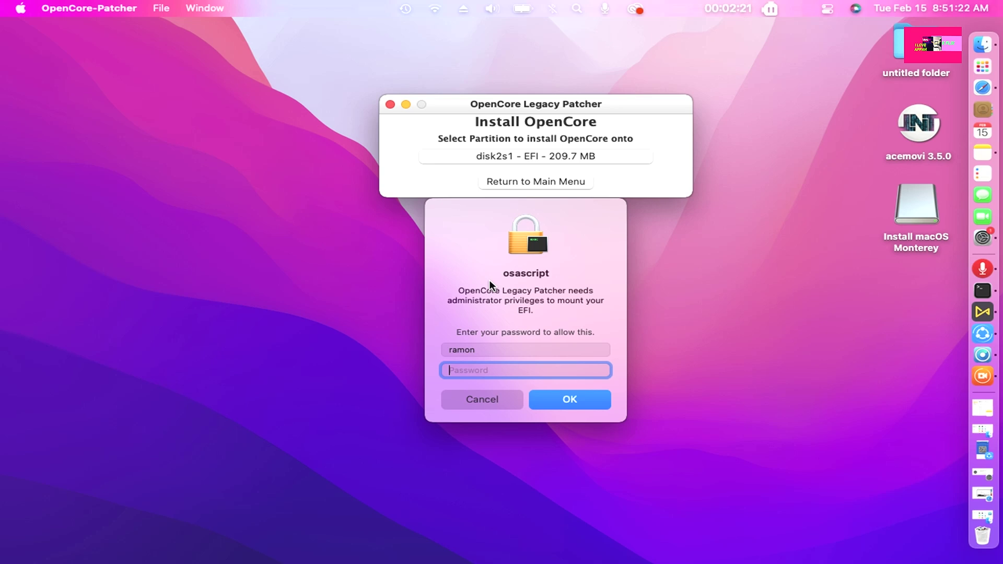
text(•)
click(591, 398)
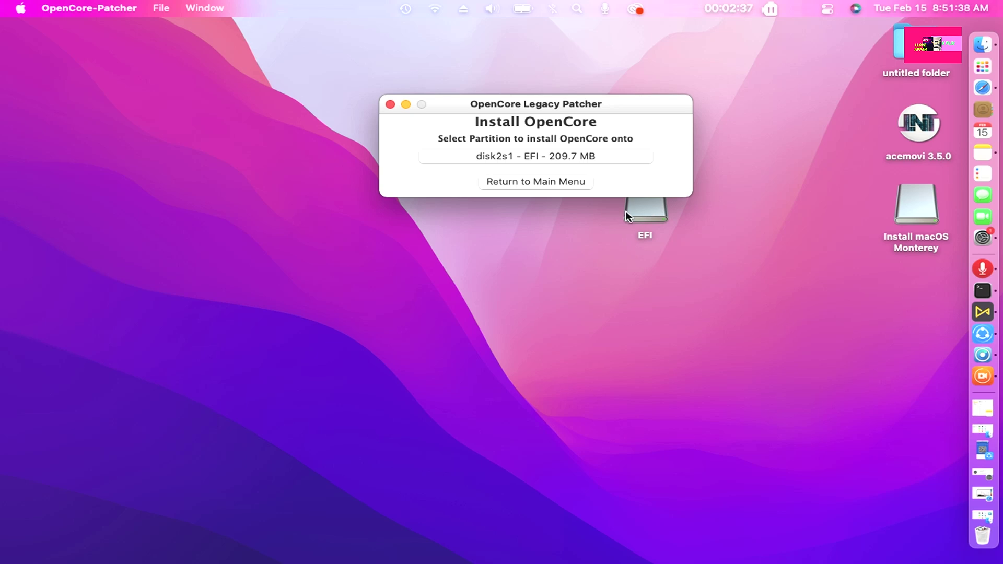
click(551, 157)
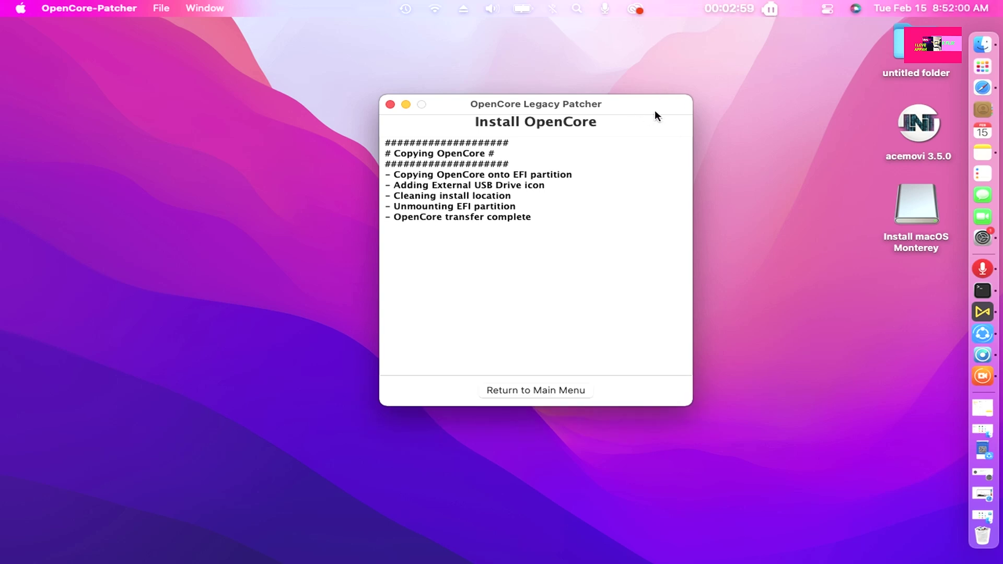
Step: Move the completed install log aside and drag the mounted EFI volume toward ejection
drag(655, 111, 551, 296)
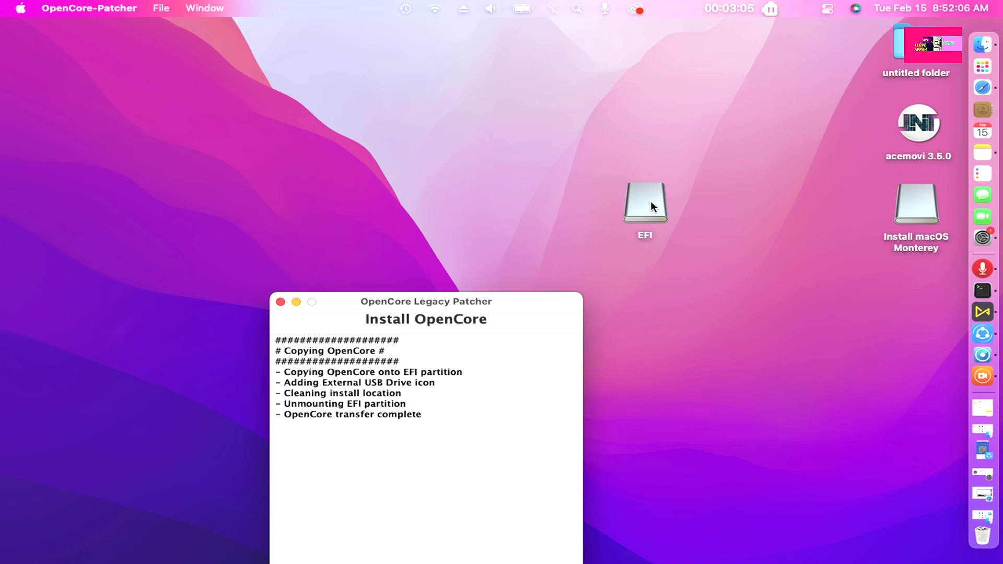
drag(650, 201, 916, 291)
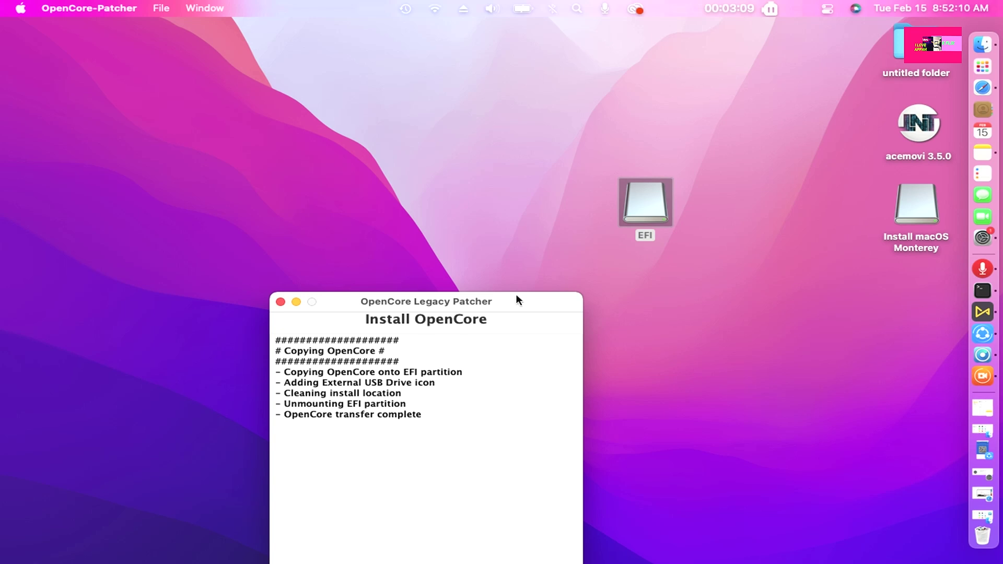
Step: Reposition the patcher window and return to OpenCore Legacy Patcher's main menu
drag(517, 299, 524, 135)
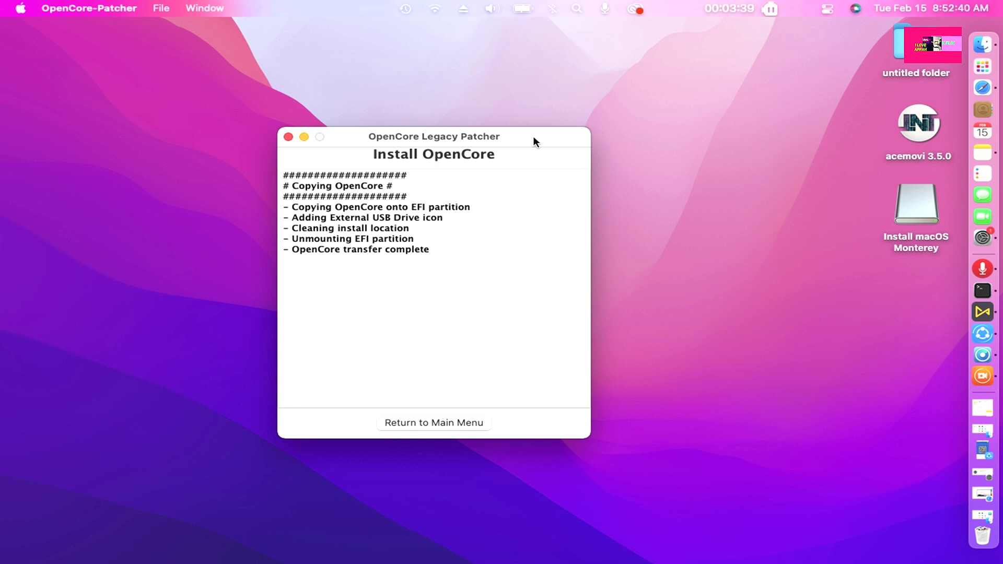
drag(532, 135, 624, 81)
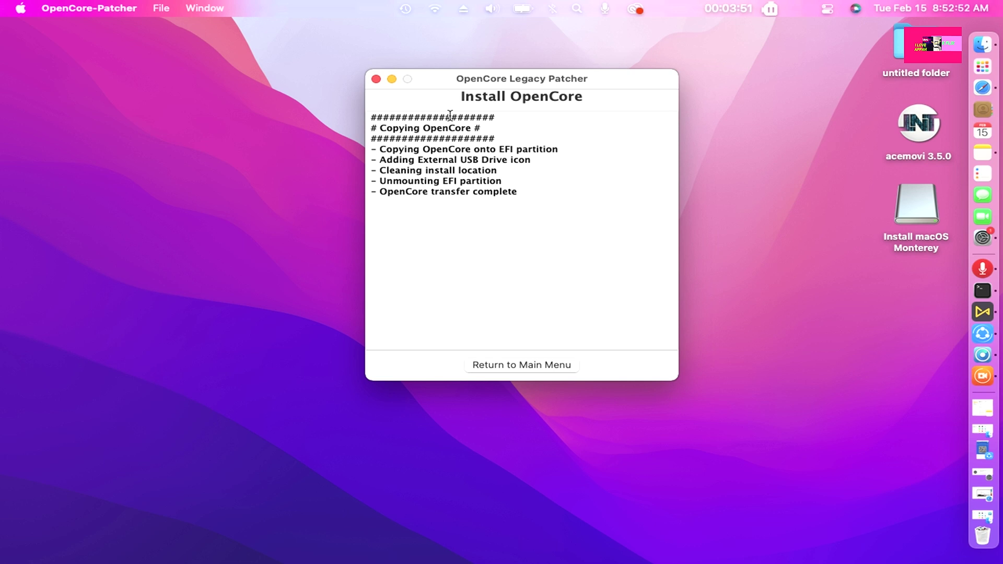
click(525, 365)
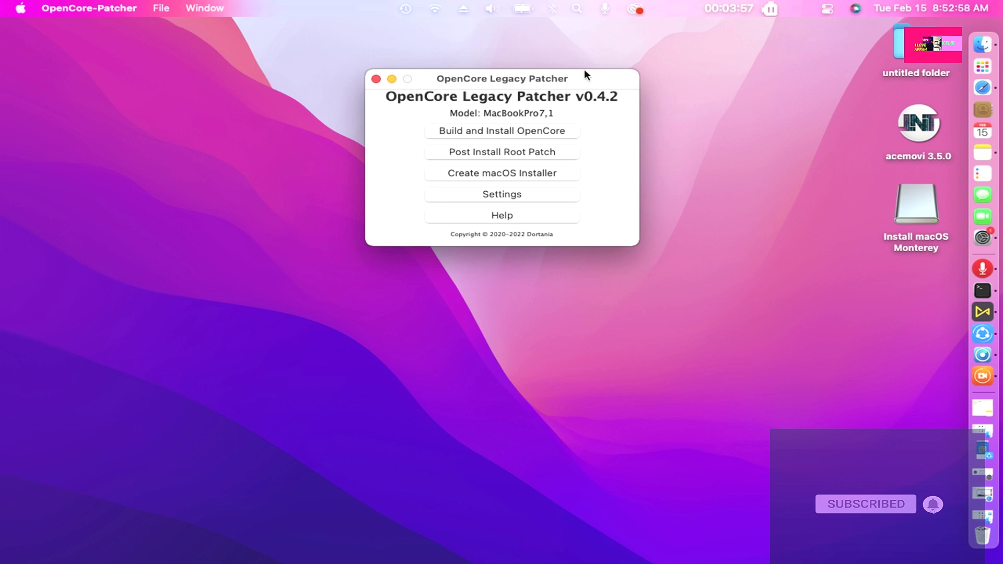
drag(584, 73, 524, 96)
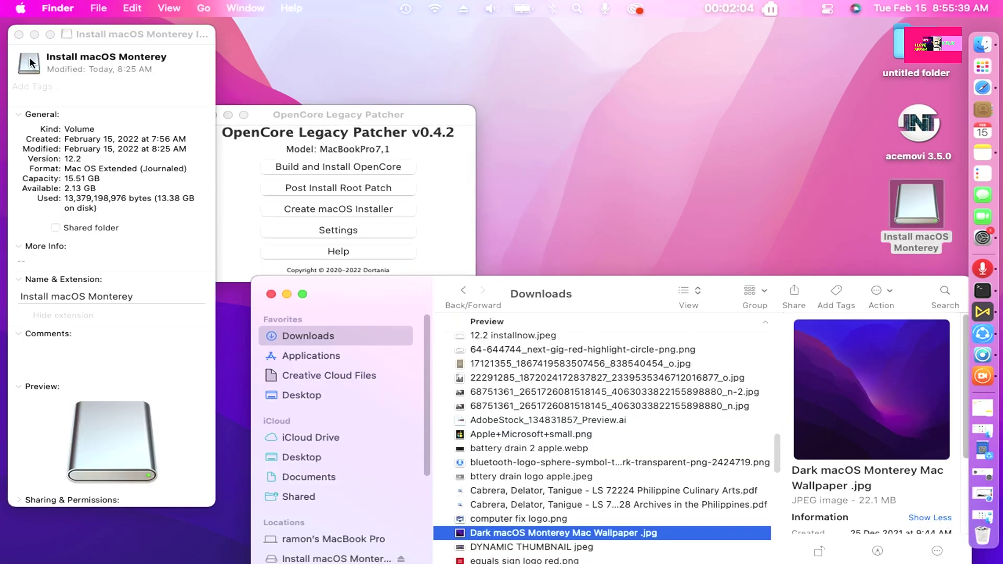
Step: Paste the Monterey installer icon onto the volume's icon in its Get Info window
click(29, 63)
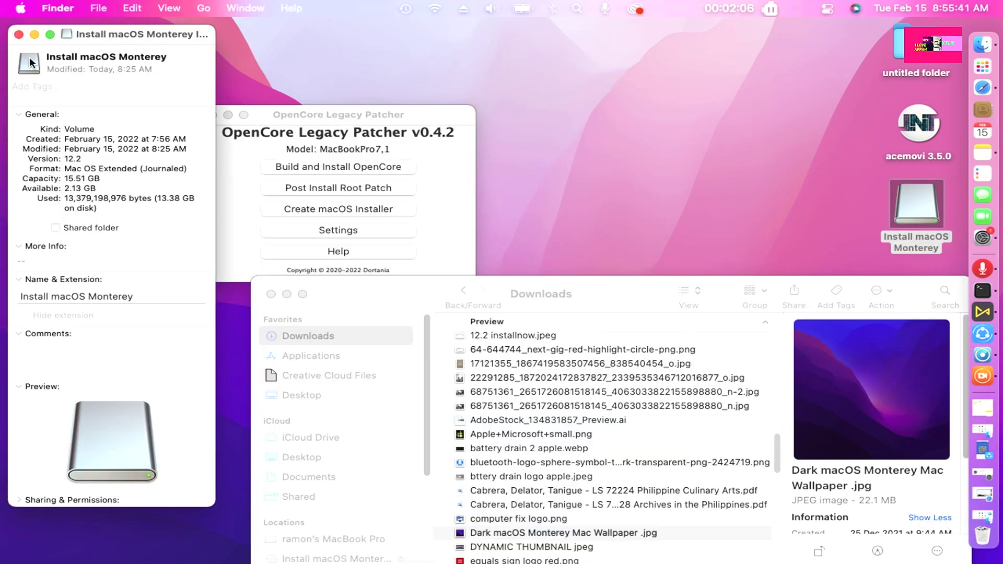
click(30, 63)
key(super+c)
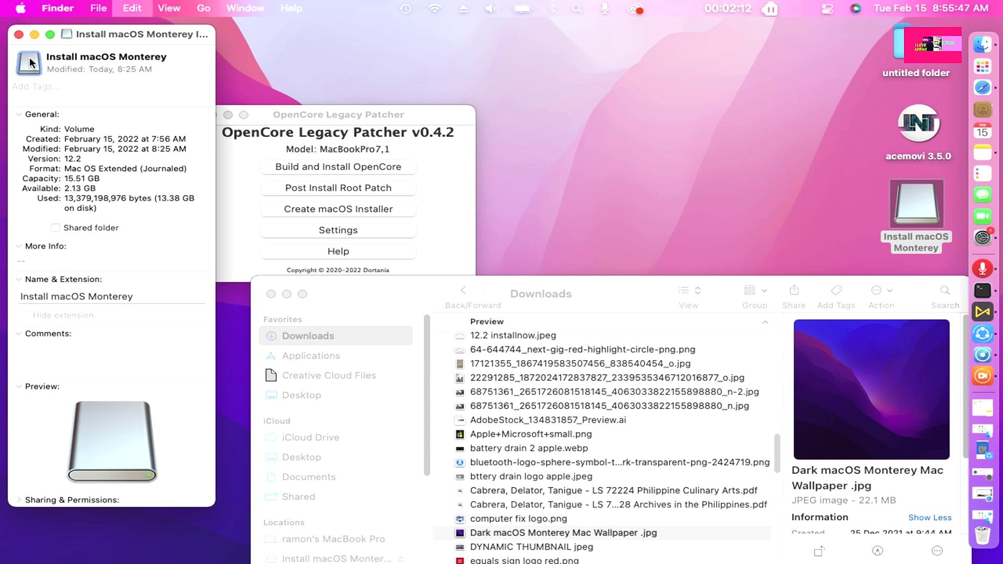
key(super+v)
click(29, 61)
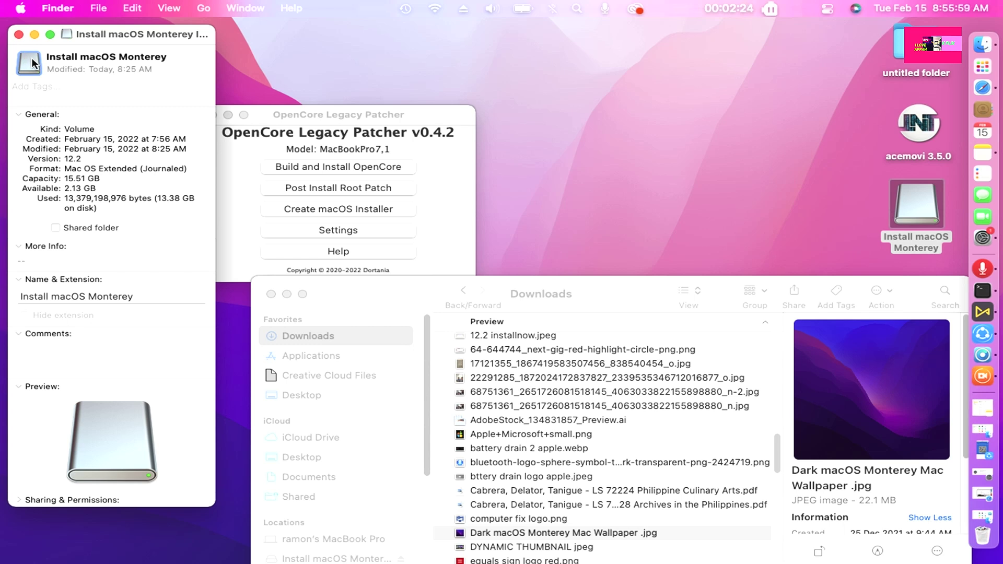
key(super+c)
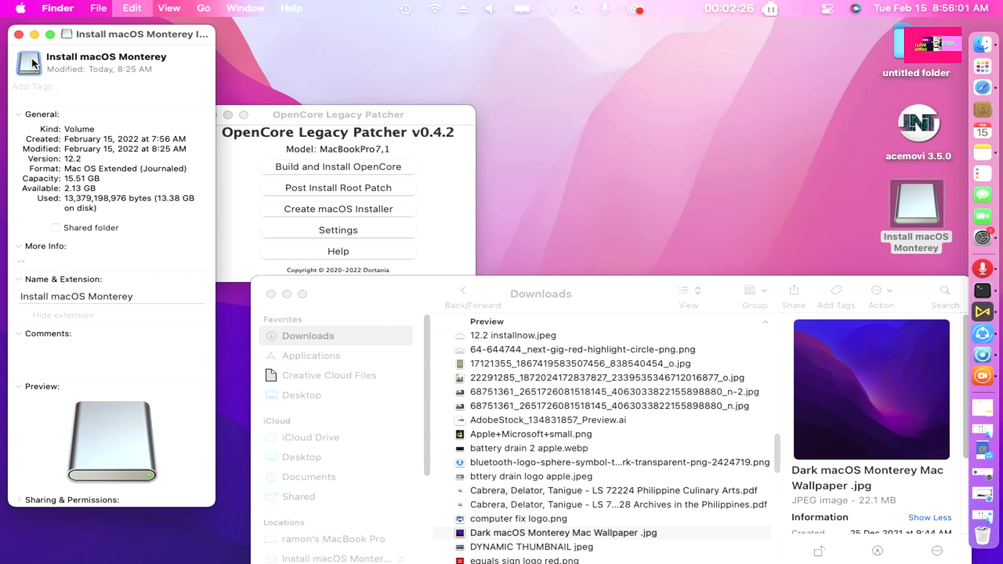
key(super+v)
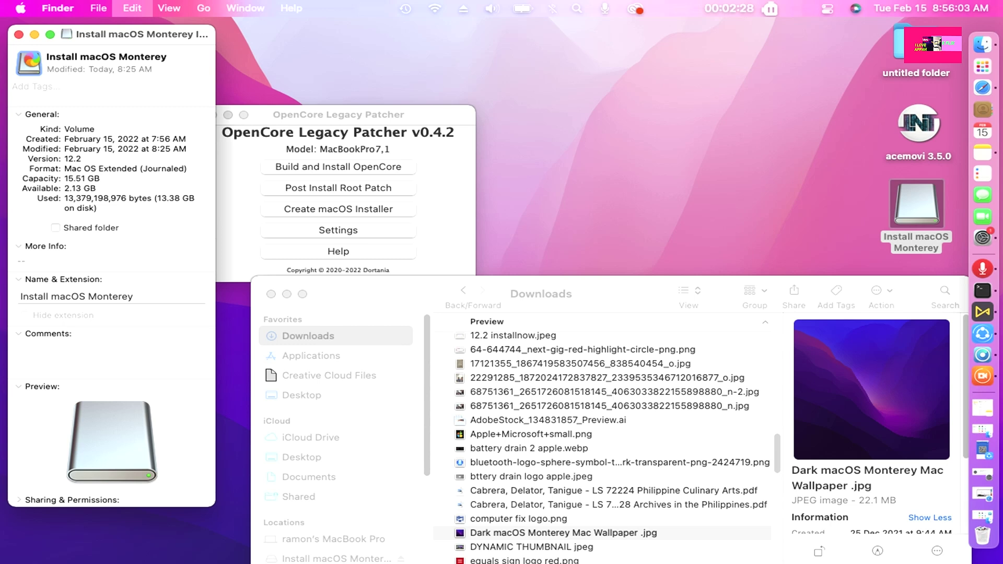